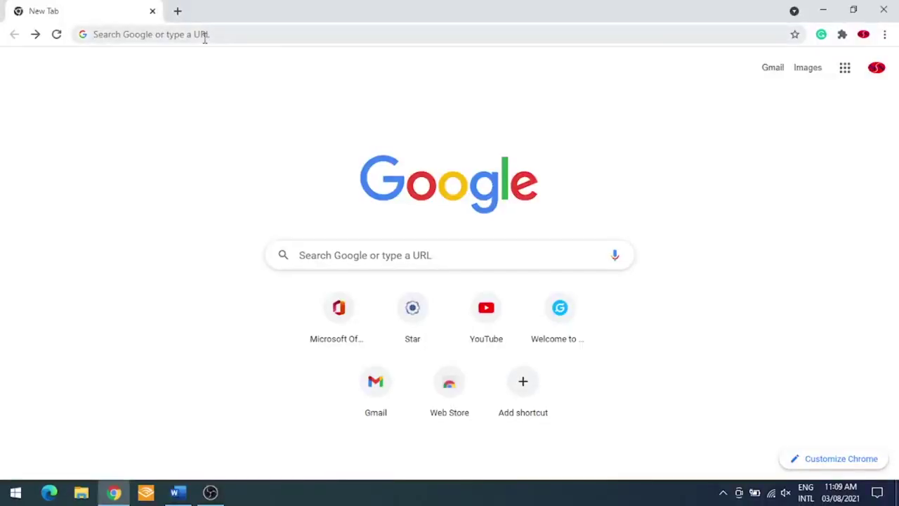
Step: Go to office.com from the Chrome address bar
left_click(203, 35)
type("off")
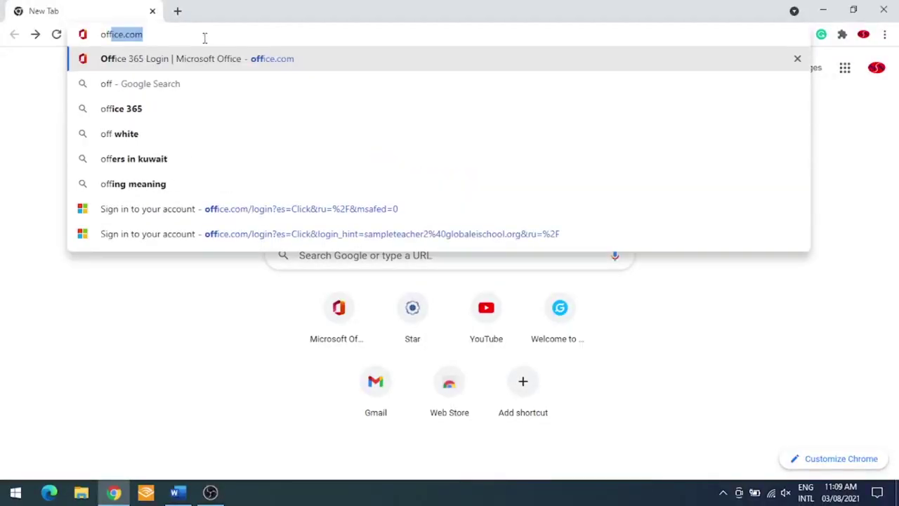
key("Return")
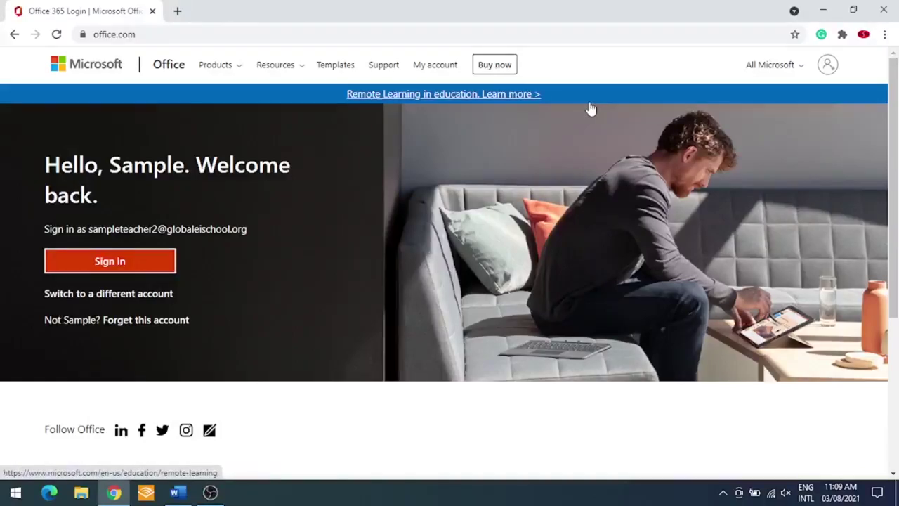
Step: Sign in with the student's school e-mail address and temporary password
left_click(828, 70)
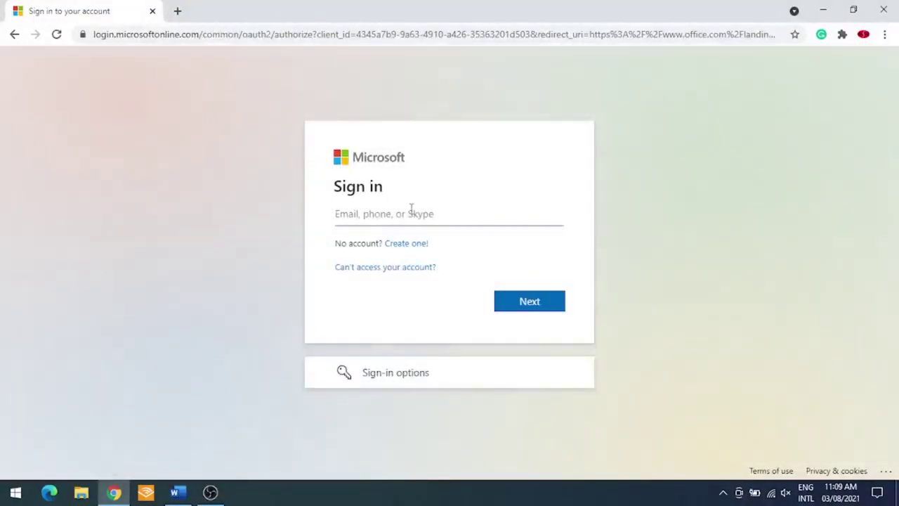
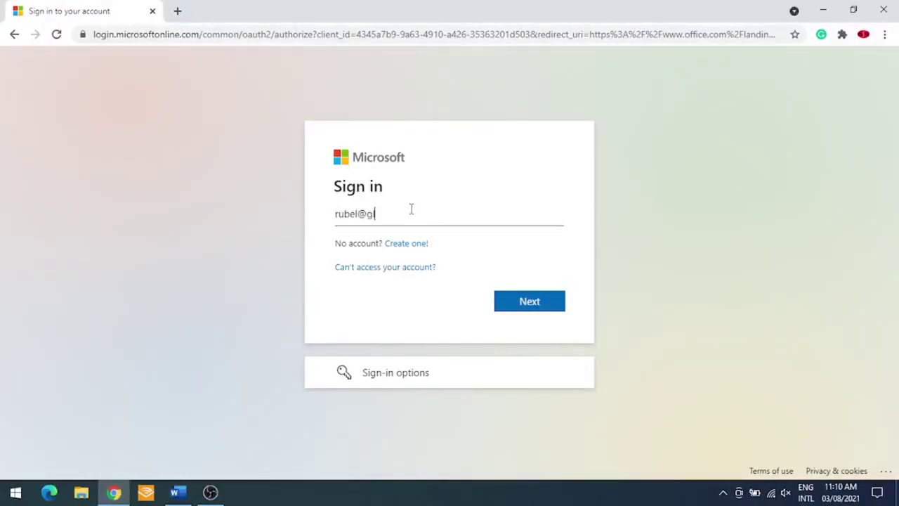
key("Return")
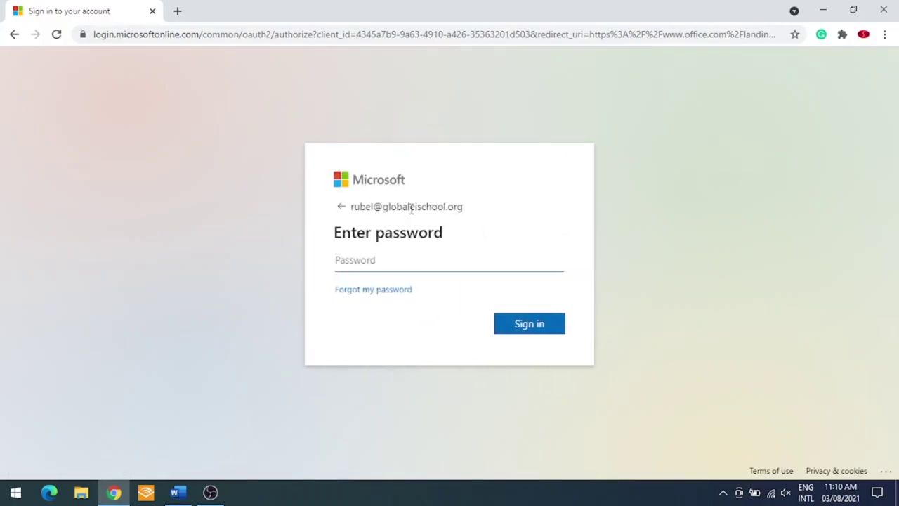
Step: Submit the temporary password and let Chrome save it
key("Return")
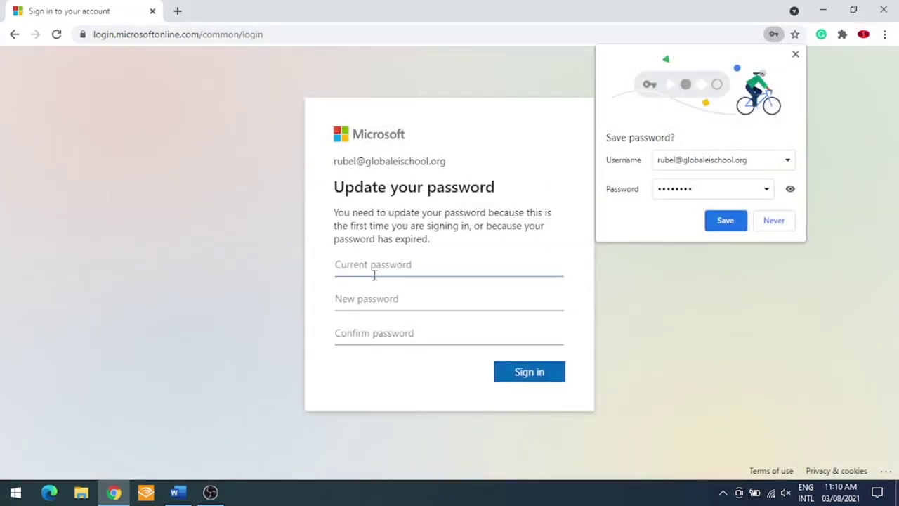
left_click(374, 275)
left_click(720, 221)
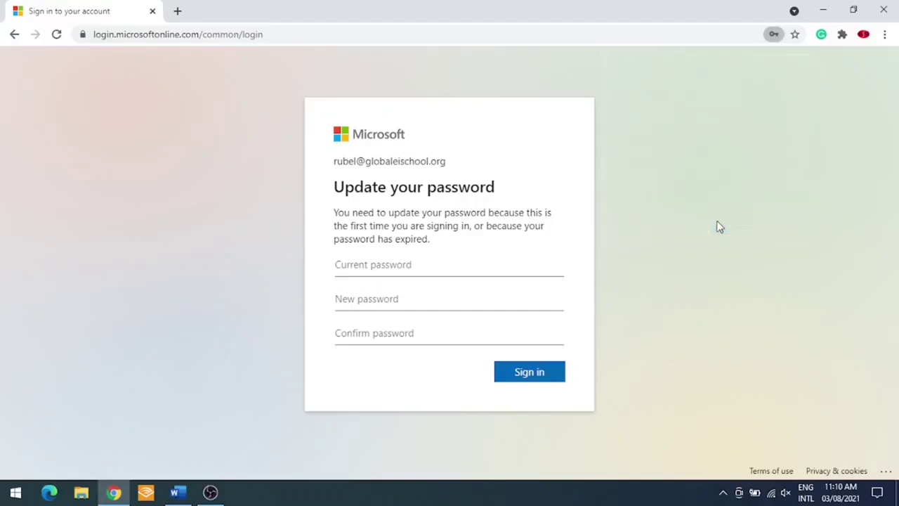
Step: Enter the current password and a new password twice, then sign in
type("a")
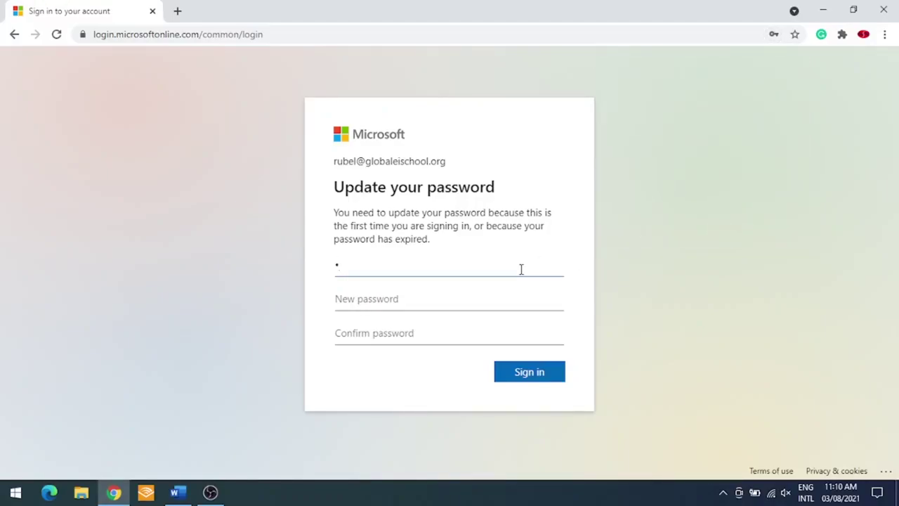
key("BackSpace")
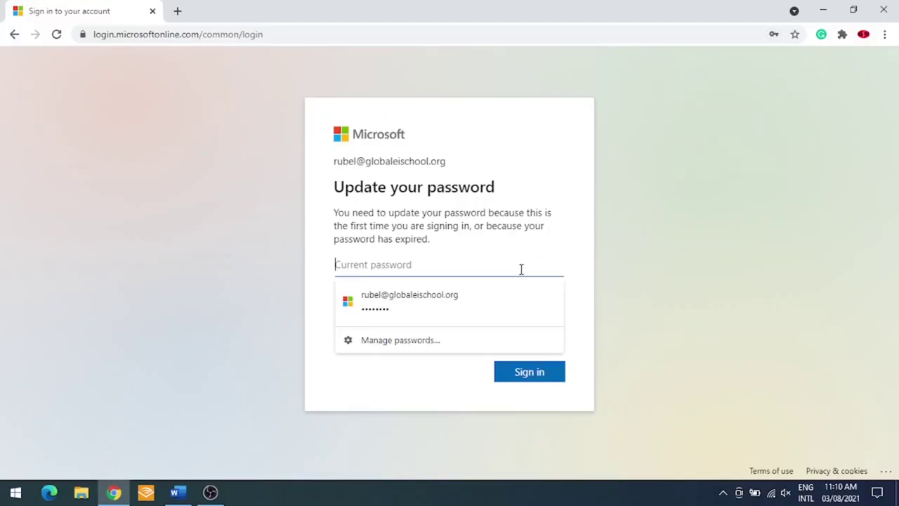
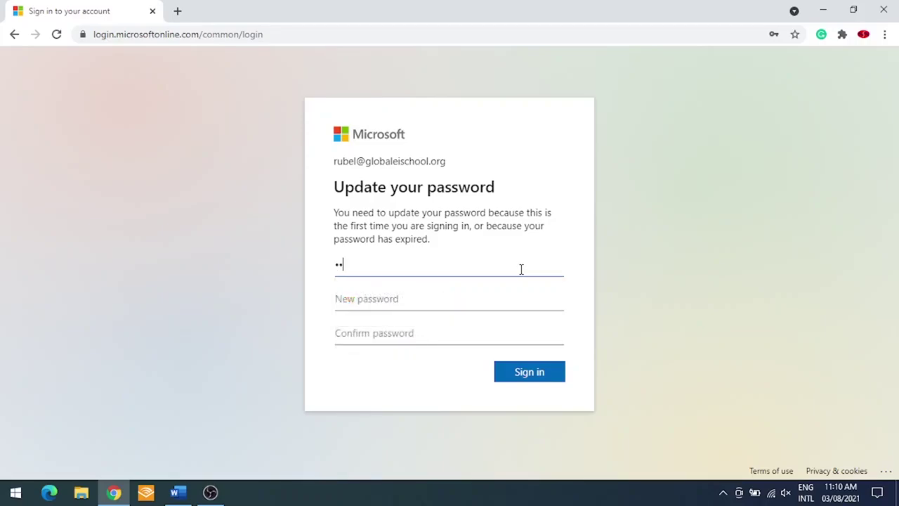
key("Tab")
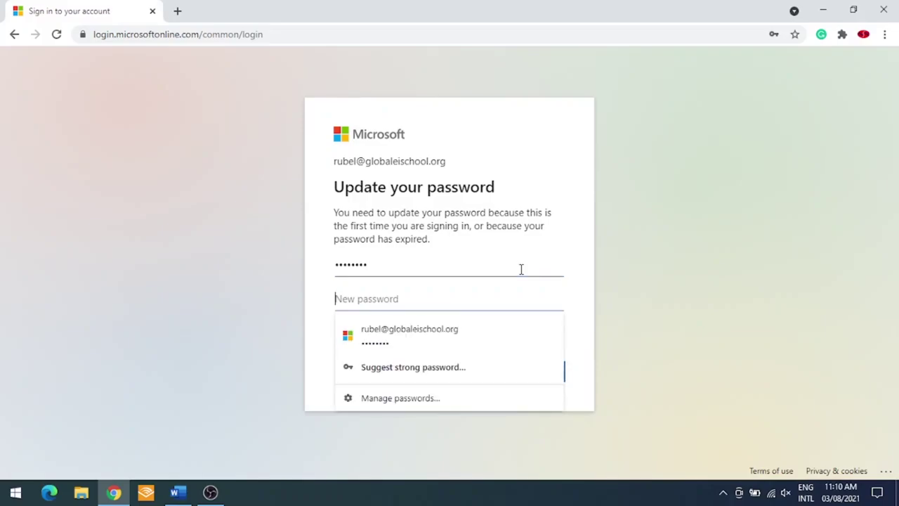
key("Tab")
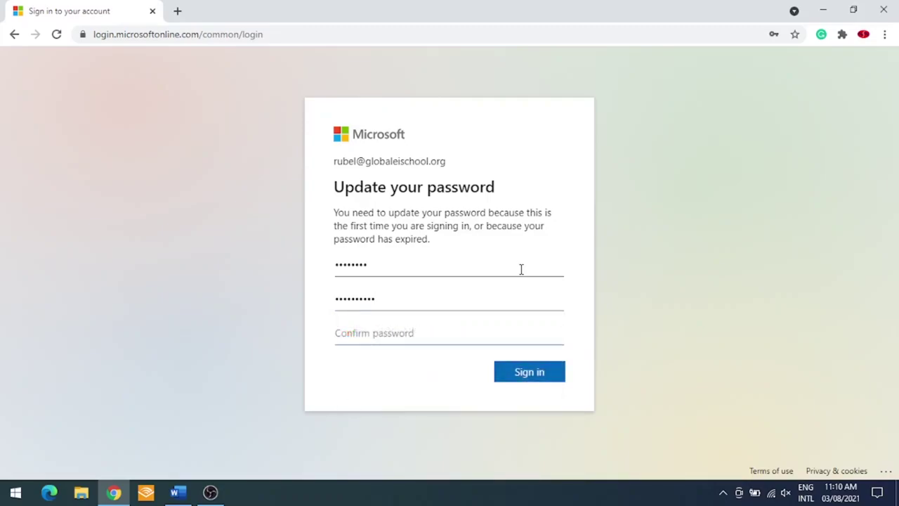
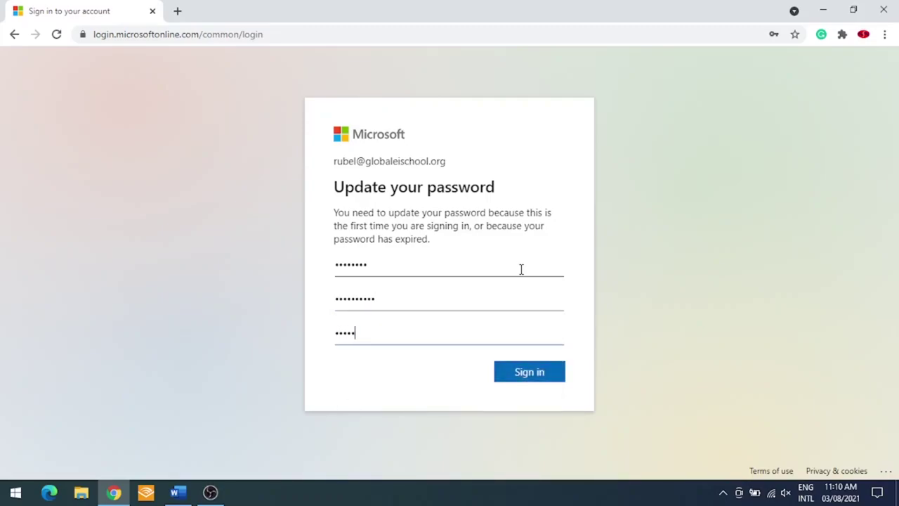
left_click(550, 381)
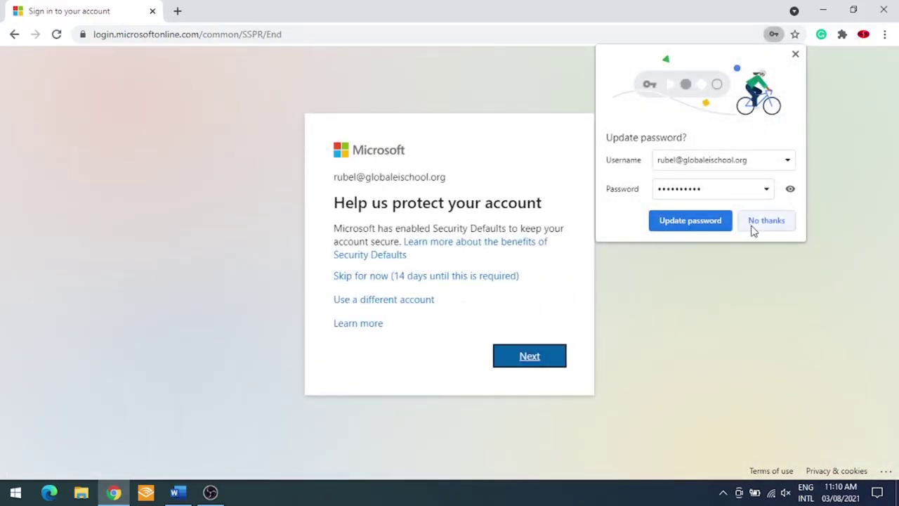
Step: Update Chrome's saved password and start setting up security info
left_click(689, 225)
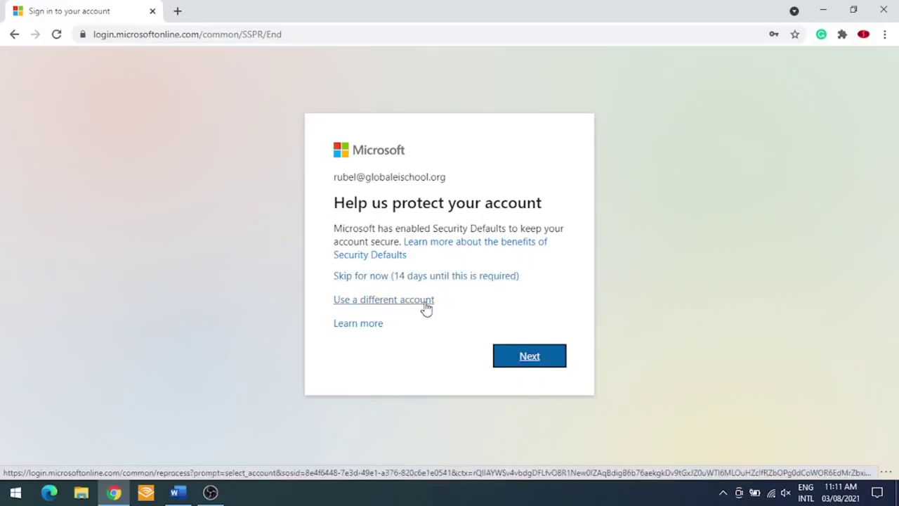
left_click(510, 360)
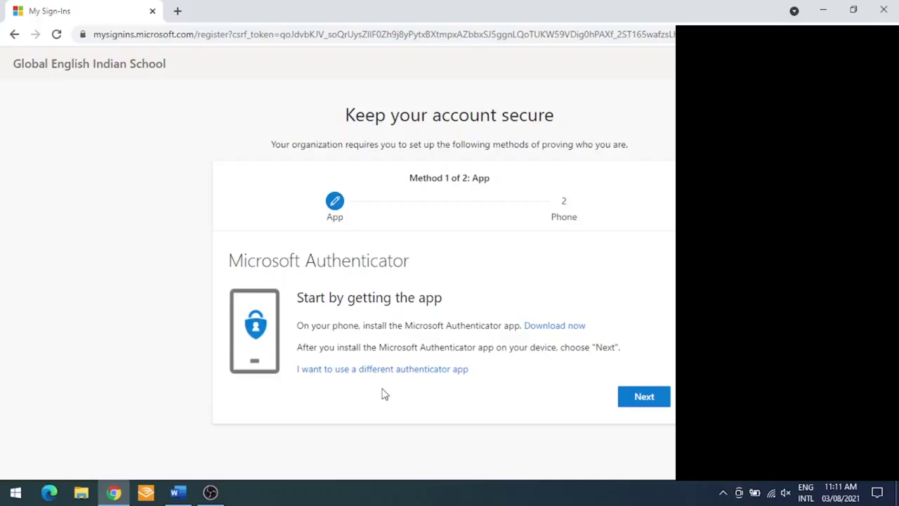
Step: Link Microsoft Authenticator by scanning the QR code and approving the test notification
left_click(644, 402)
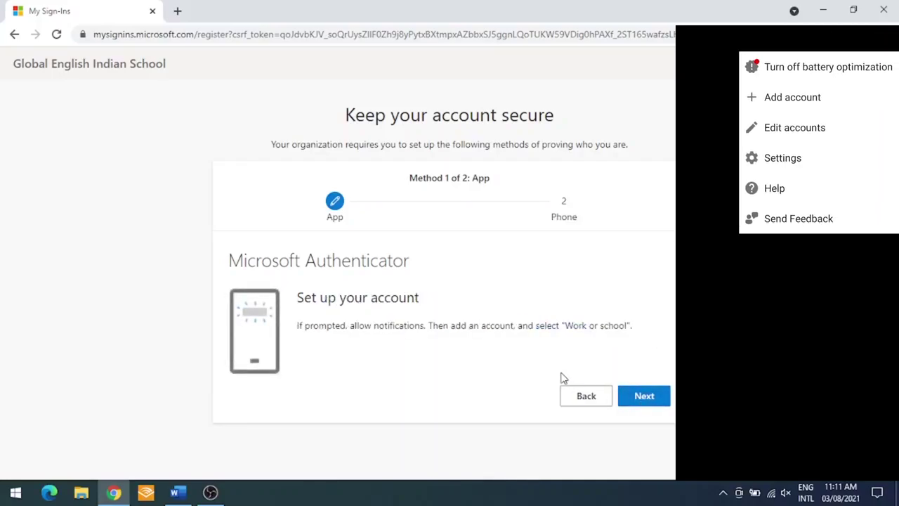
left_click(642, 396)
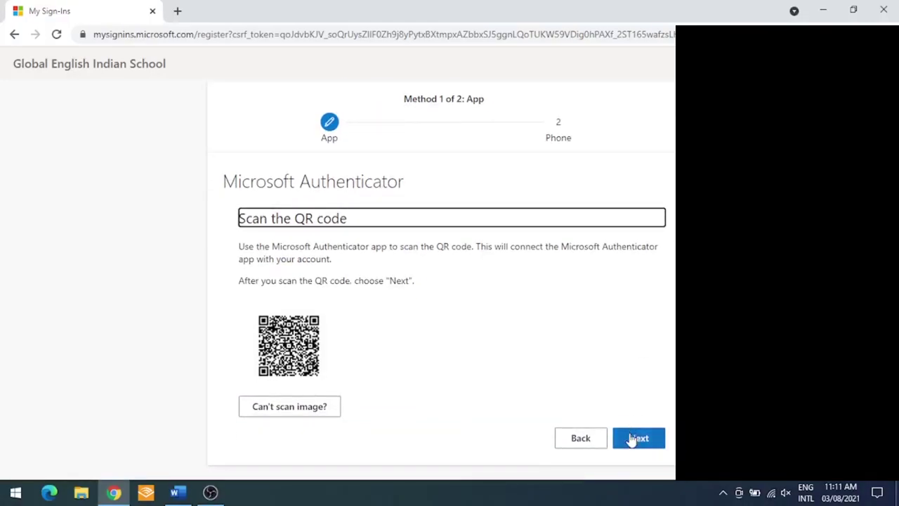
left_click(631, 439)
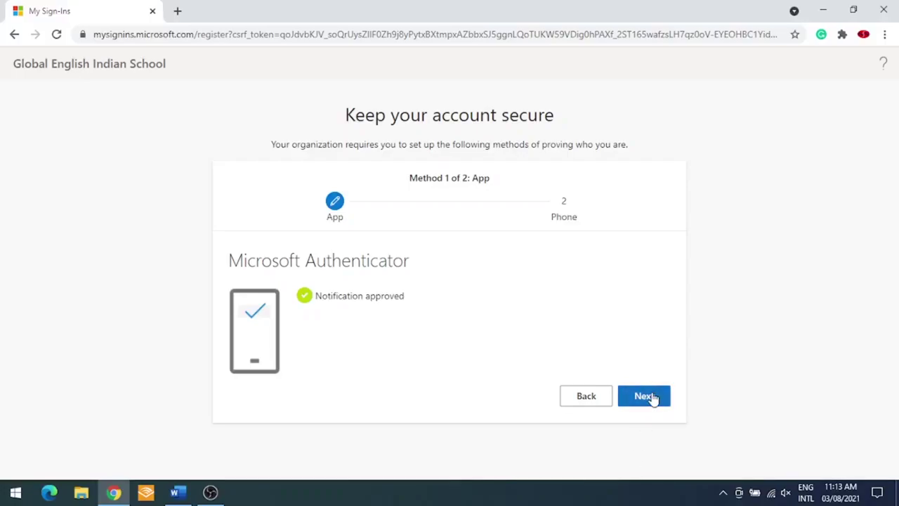
Step: Choose Kuwait (+965) and enter the student's phone number to get a text code
left_click(650, 397)
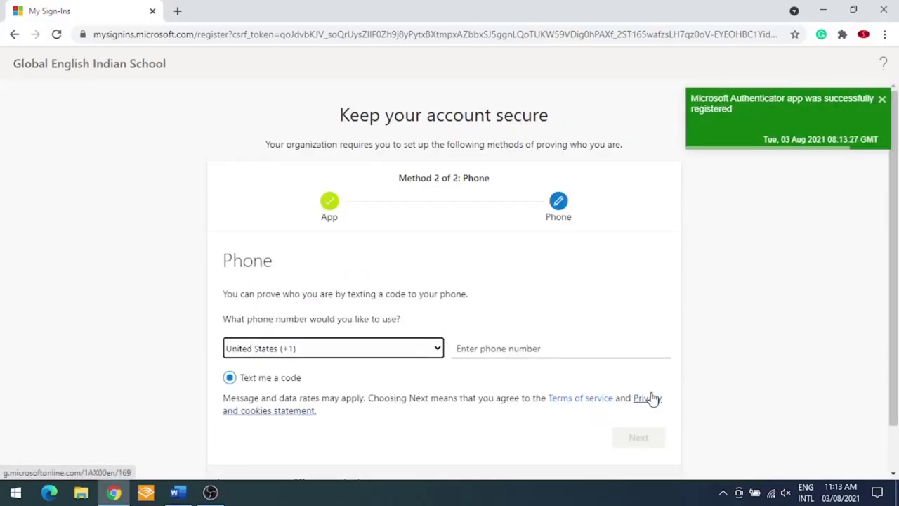
left_click(383, 351)
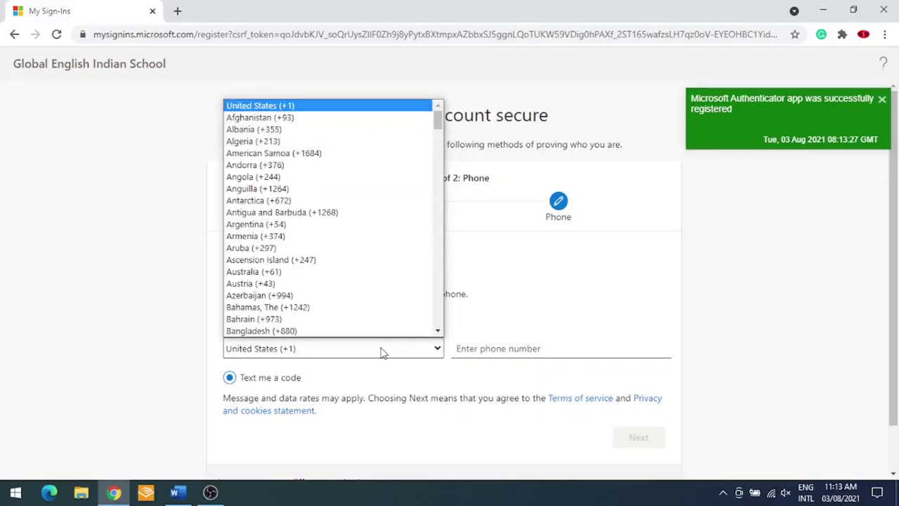
type("ku")
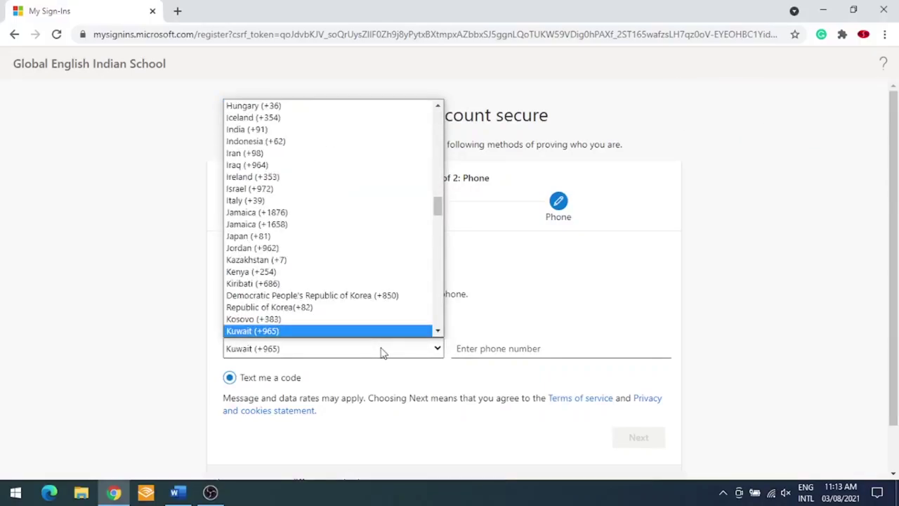
left_click(358, 333)
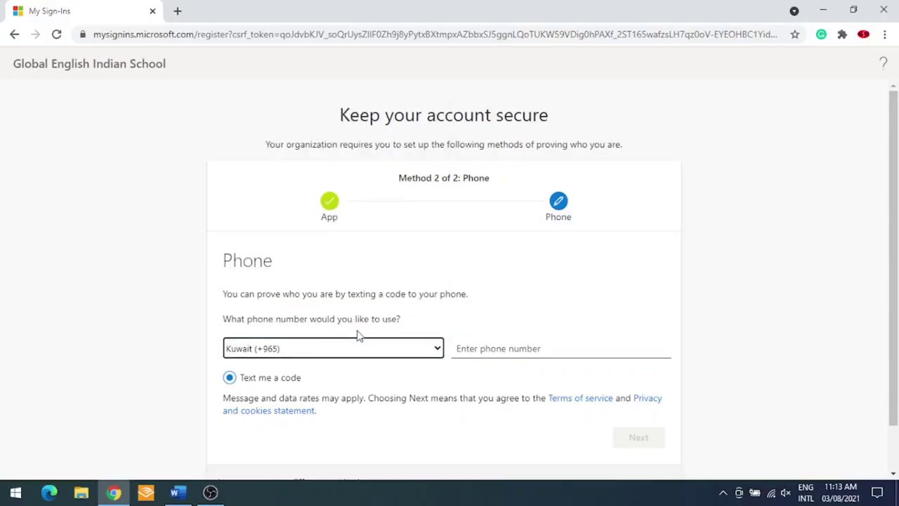
left_click(473, 355)
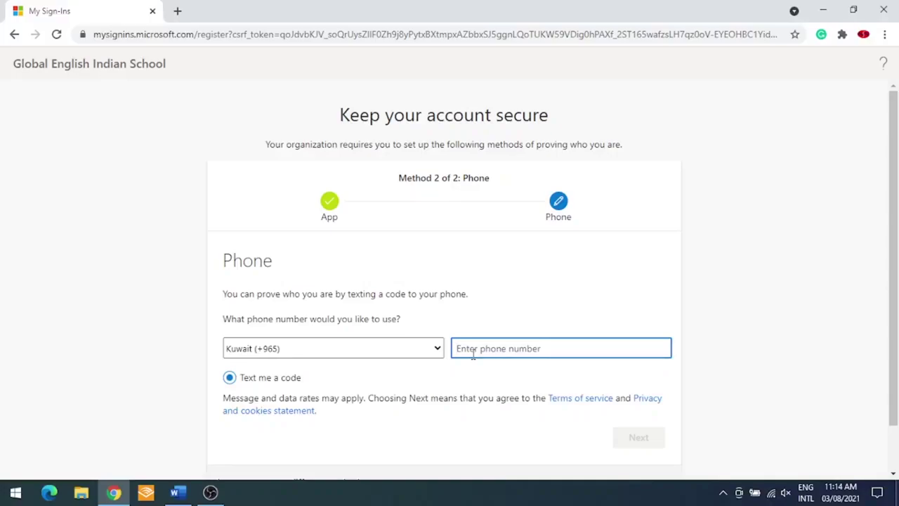
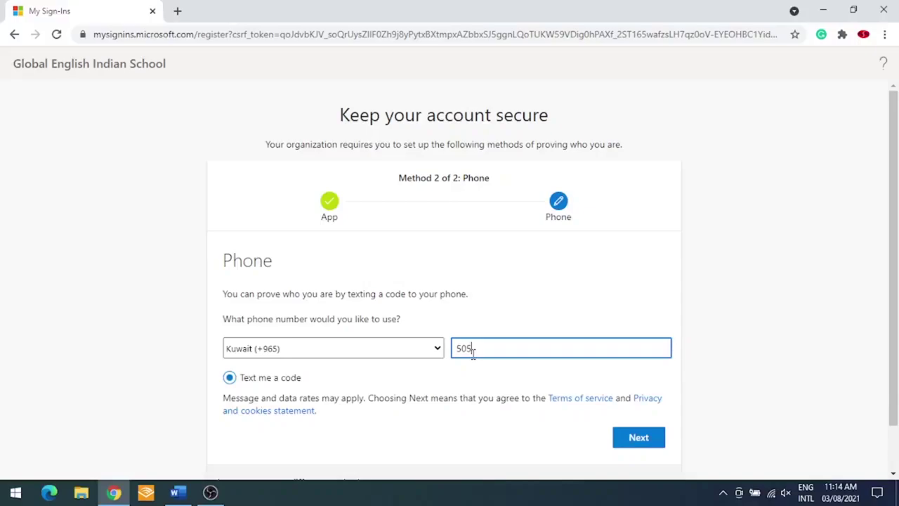
left_click(637, 442)
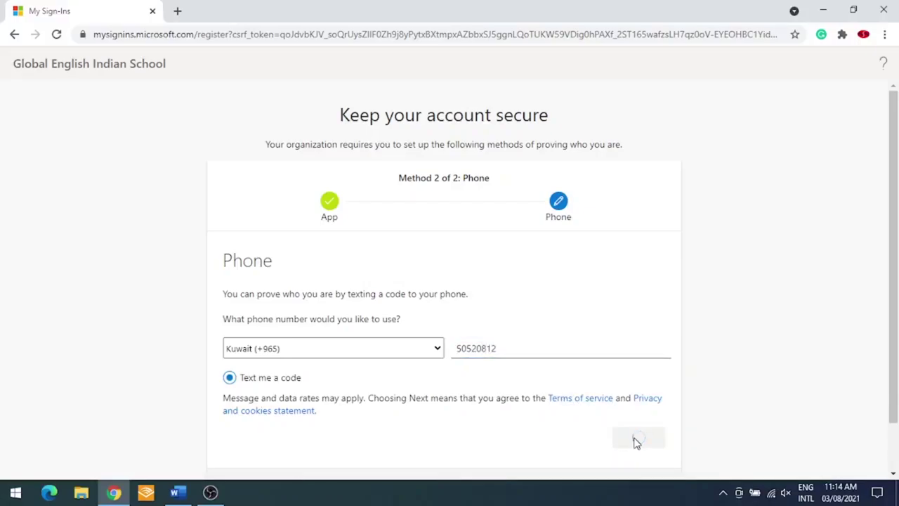
Step: Enter the texted 6-digit verification code and continue to the Success page
left_click(448, 312)
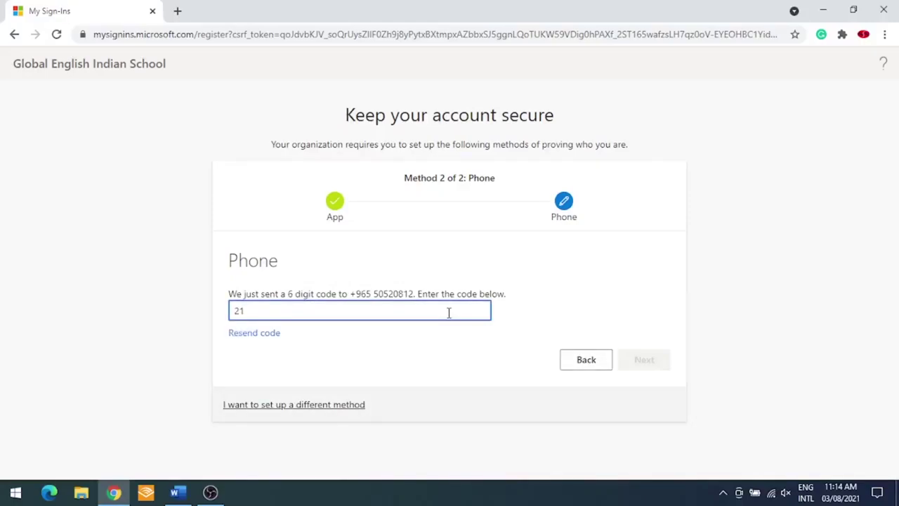
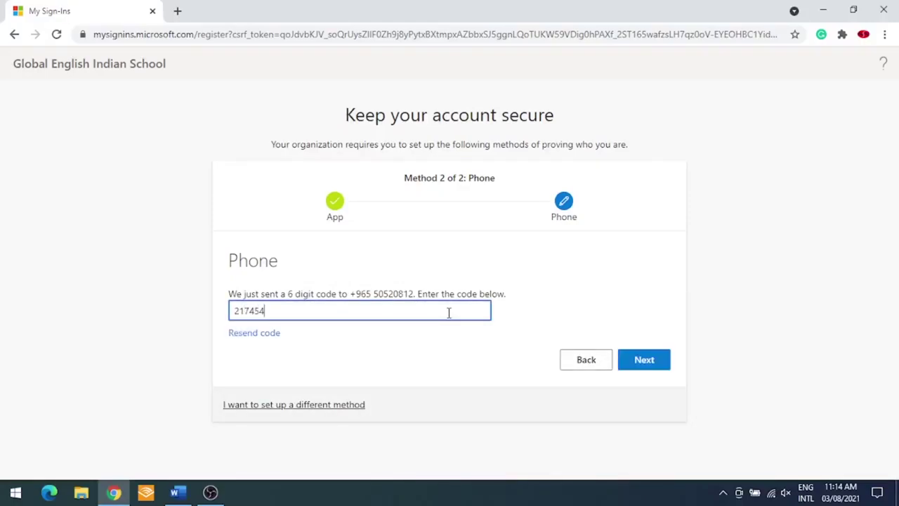
left_click(634, 366)
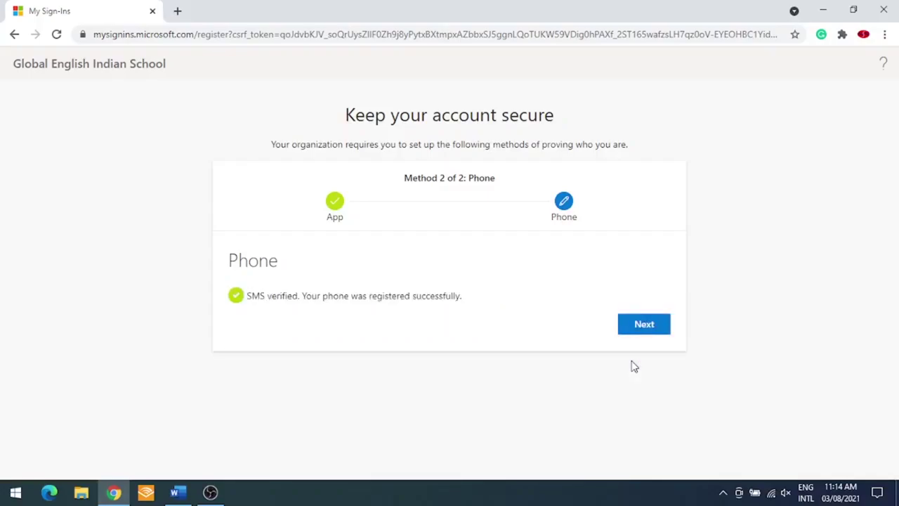
left_click(638, 328)
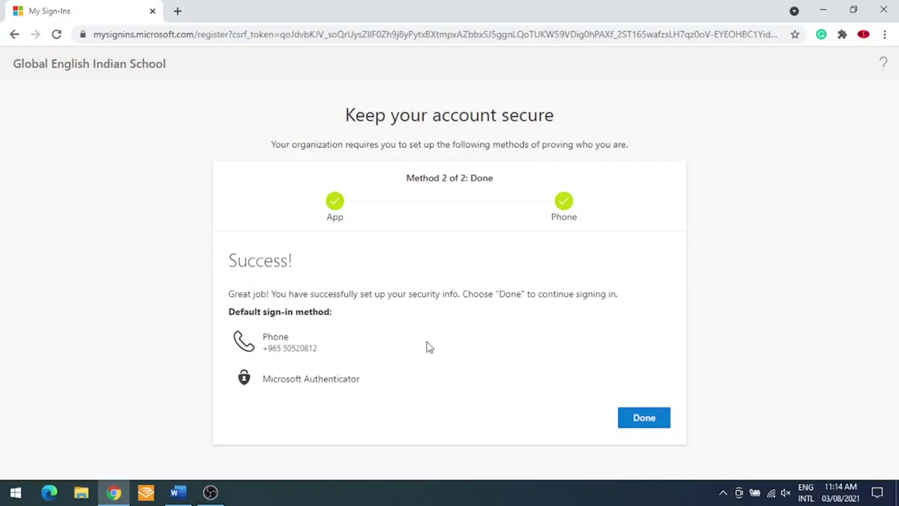
Step: Finish security setup with Done and step through all welcome-tour slides
left_click(636, 426)
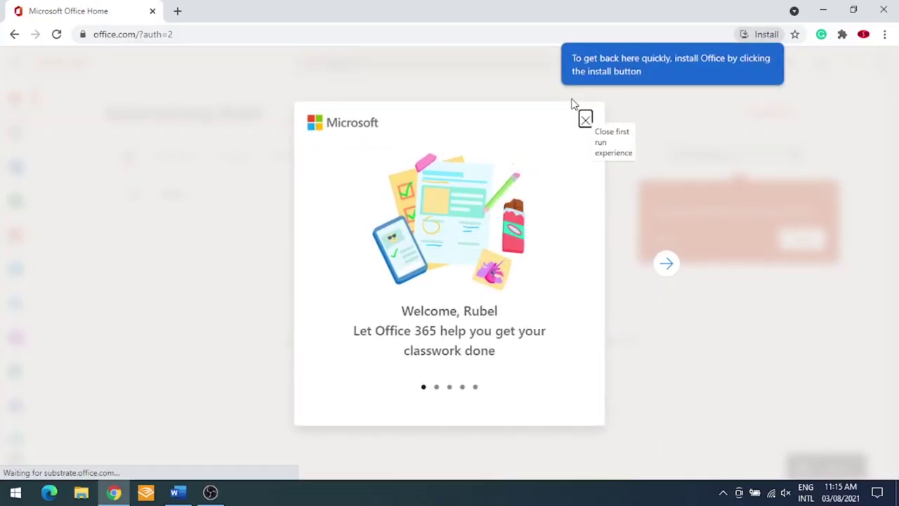
left_click(663, 271)
left_click(663, 273)
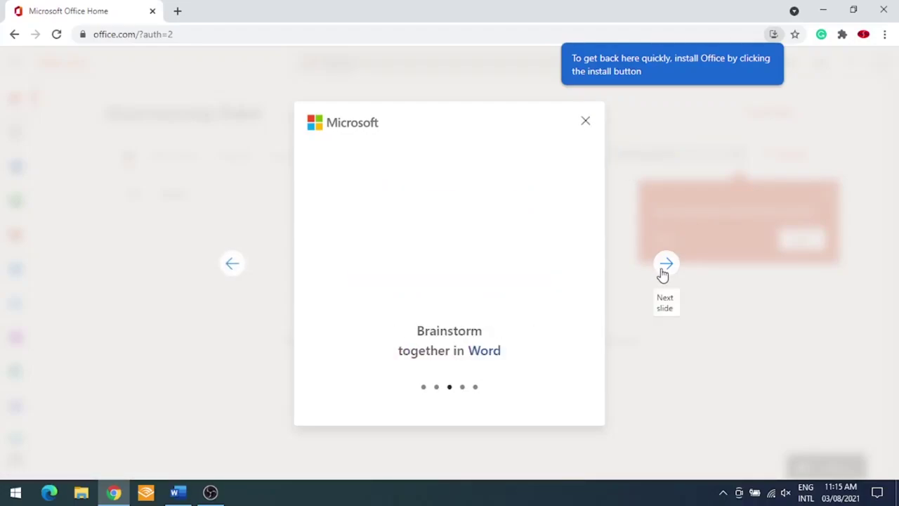
left_click(663, 273)
left_click(664, 272)
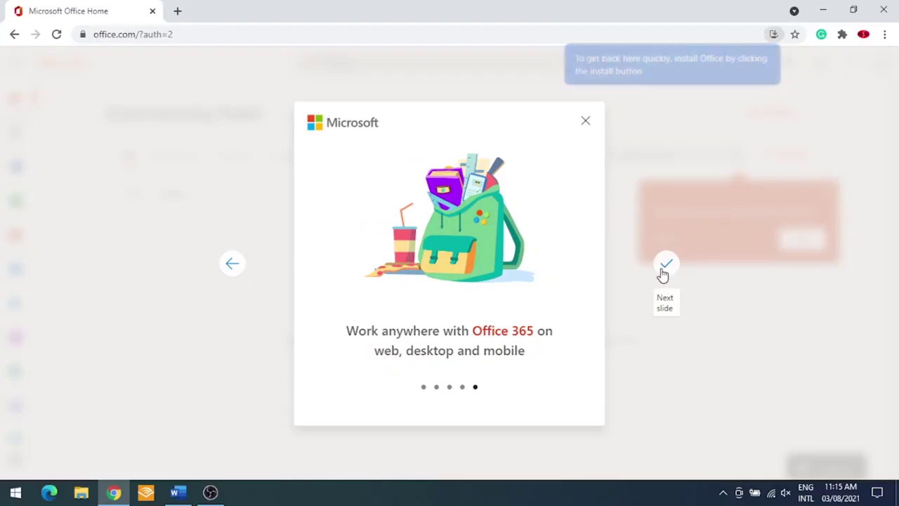
left_click(663, 272)
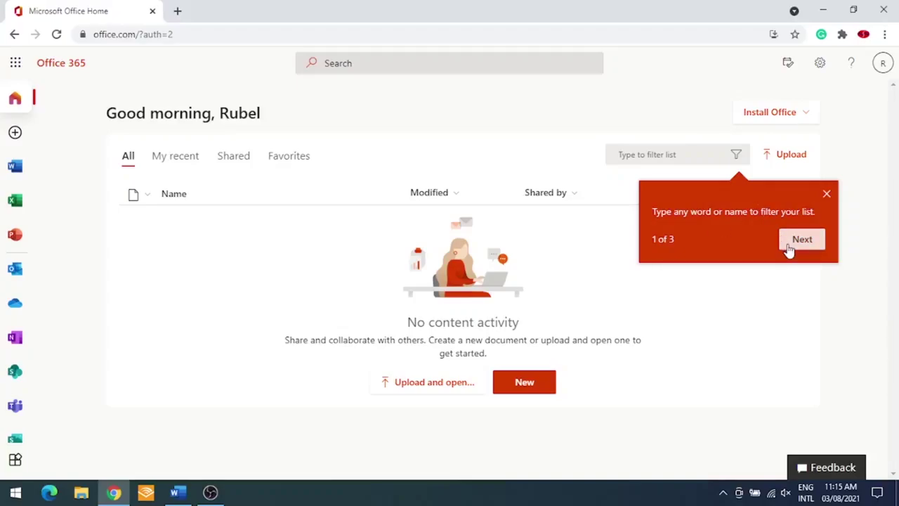
Step: Dismiss the filter tip and download the Teams desktop installer from the Teams rail
left_click(829, 194)
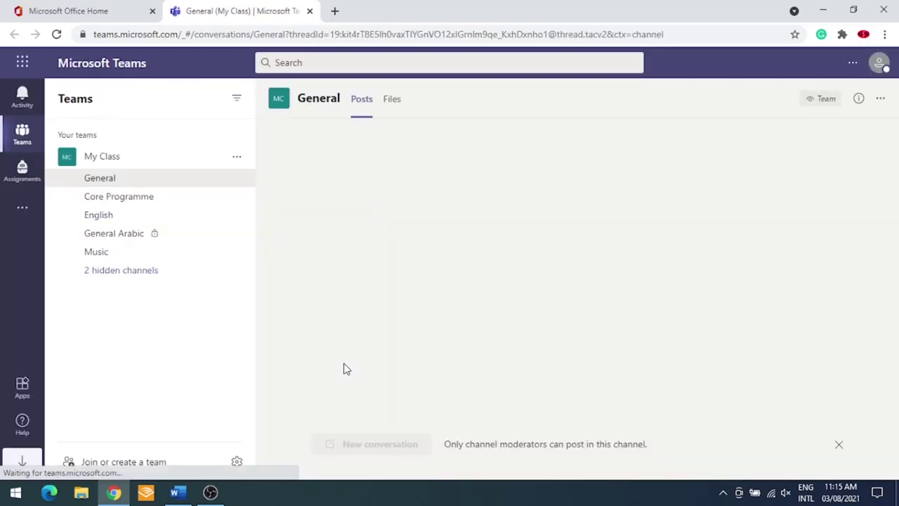
left_click(20, 467)
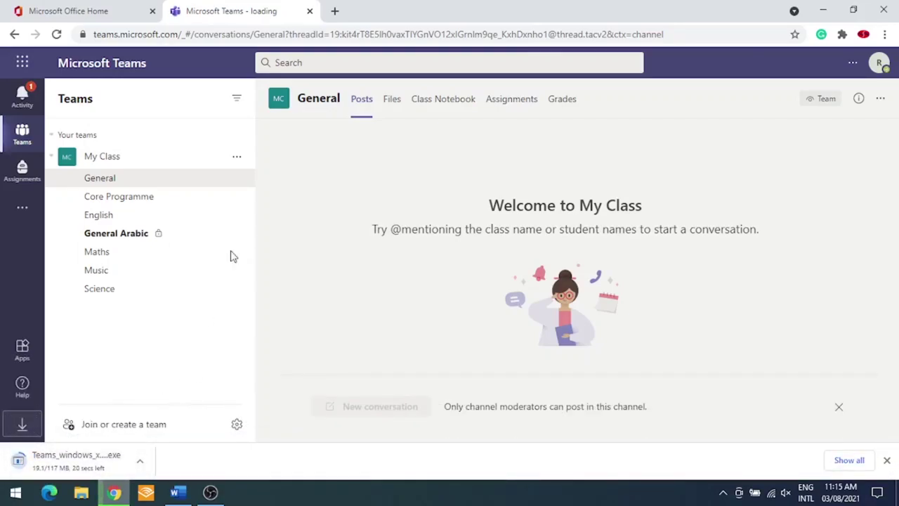
Step: Search Google for 'download teams' in a new tab
left_click(336, 12)
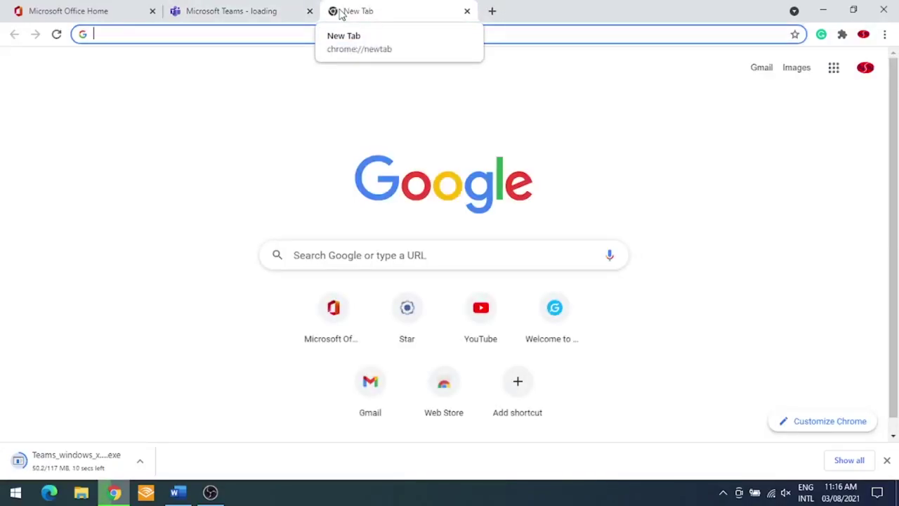
type("downloaf")
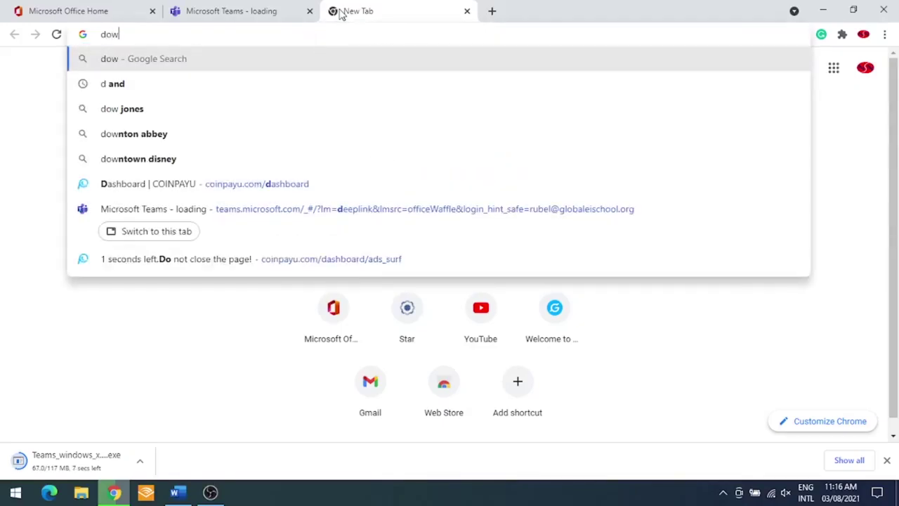
type(" tea")
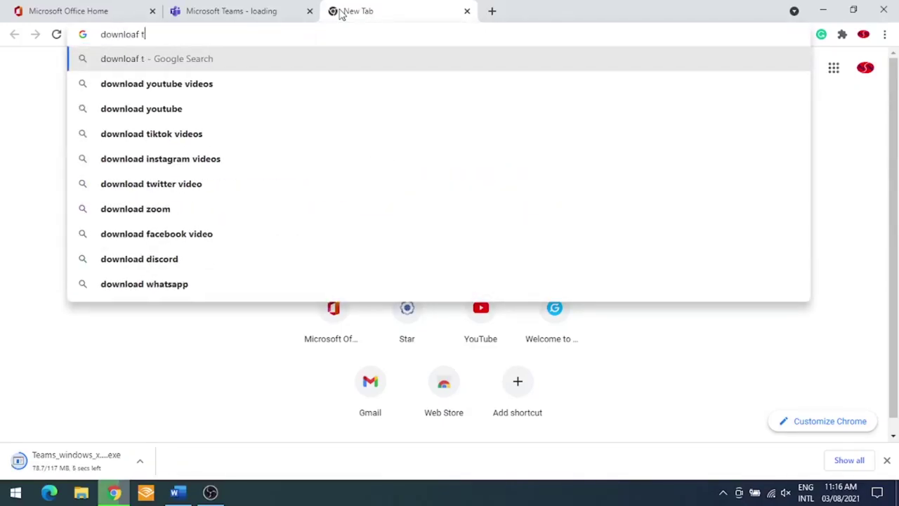
type("ms")
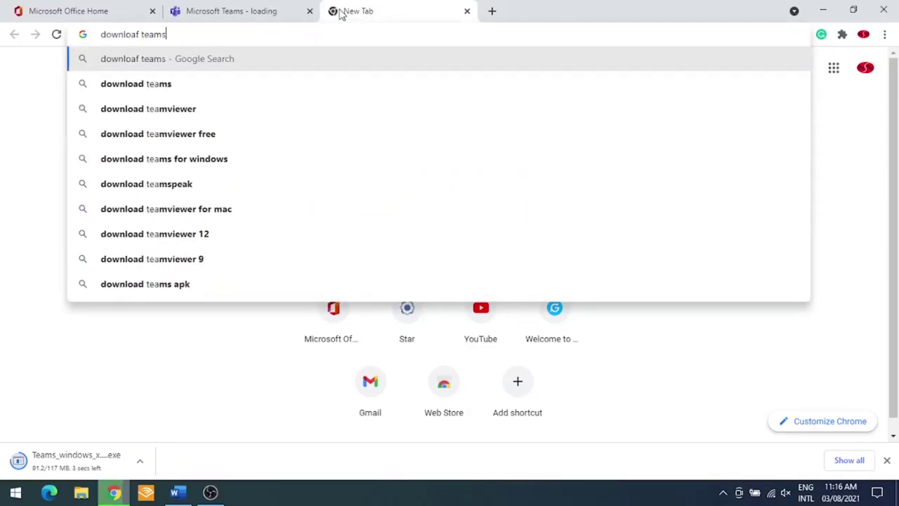
key("Return")
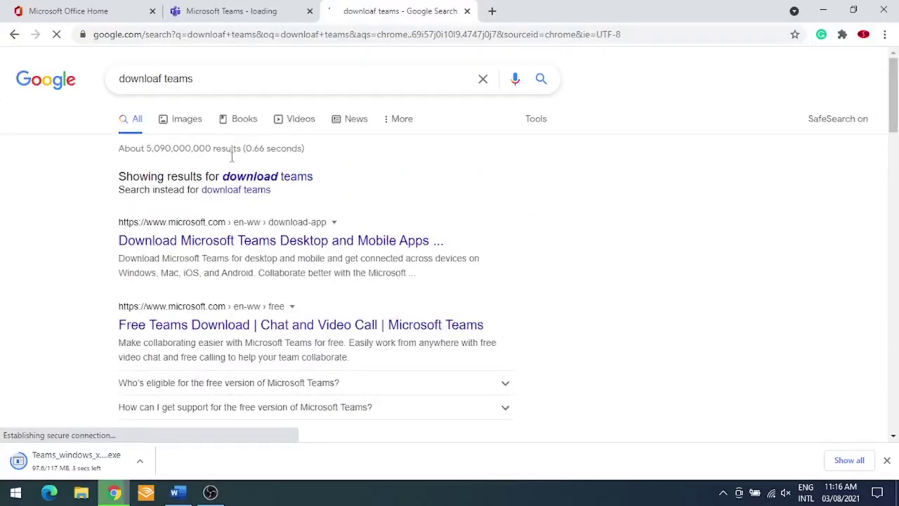
Step: Open Microsoft's Teams download page and launch the downloaded Teams installer
left_click(219, 242)
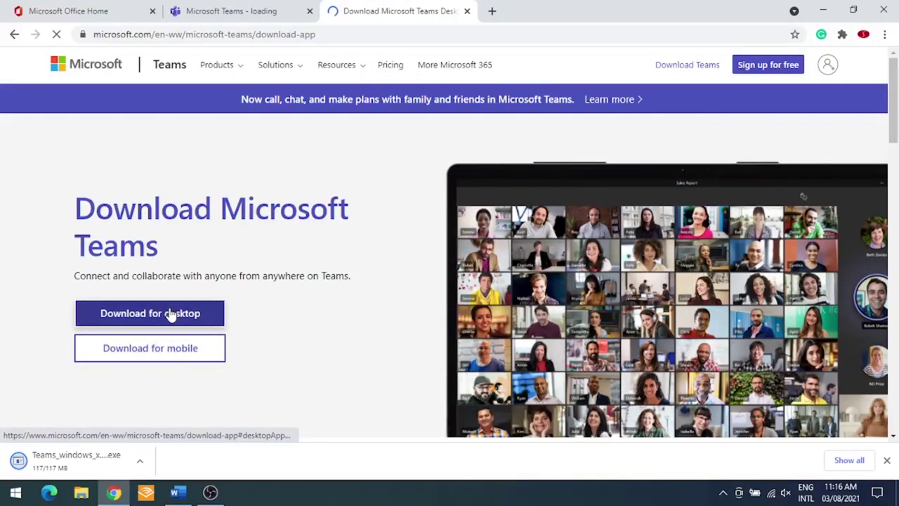
left_click(171, 315)
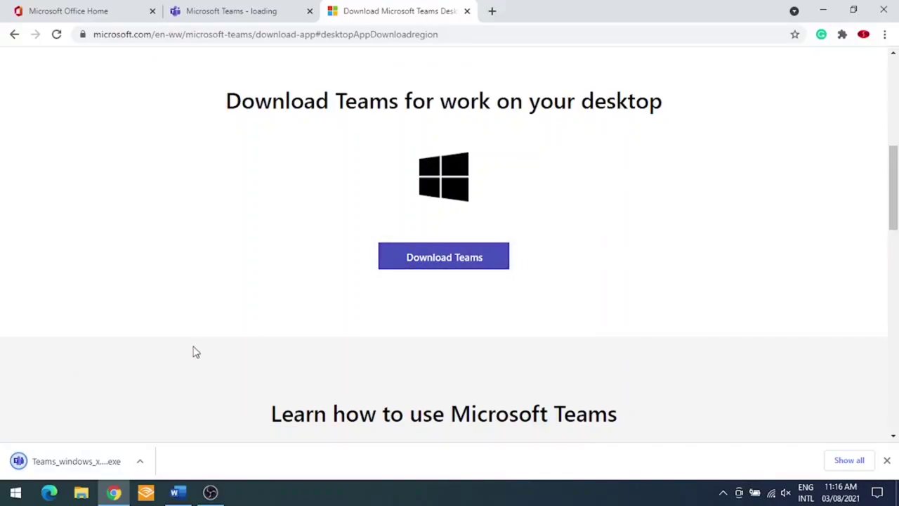
left_click(81, 465)
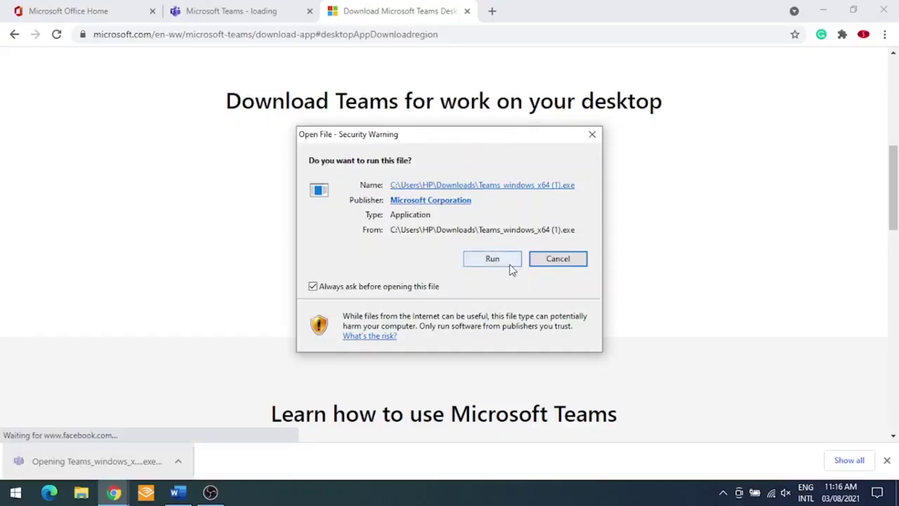
Step: Run the Teams installer from the Open File security warning
left_click(511, 270)
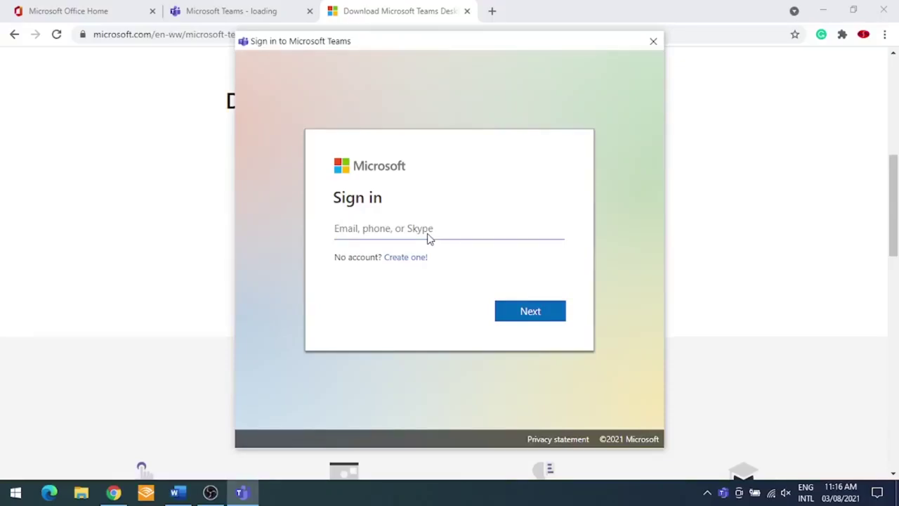
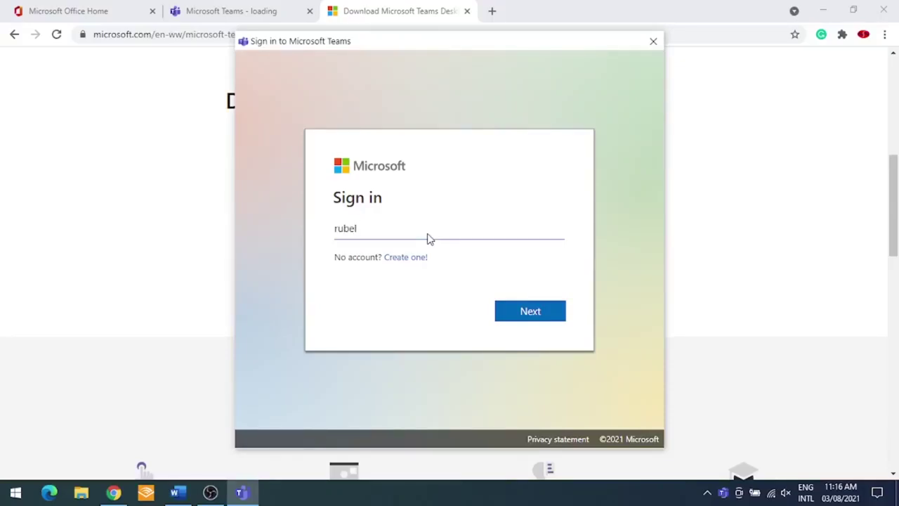